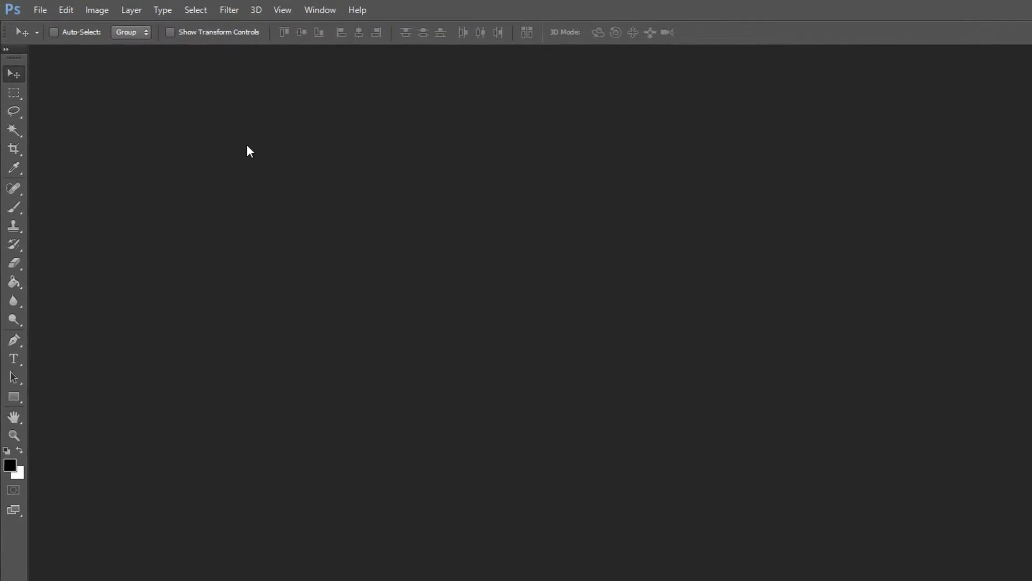
Create a new 1280 × 720 pixel document at 72 pixels/inch, RGB Color, 8 bit, with a white background
{"action": "mouse_move", "coordinate": [18, 62]}
{"action": "left_mouse_down"}
{"action": "mouse_move", "coordinate": [113, 103]}
{"action": "mouse_move", "coordinate": [322, 134]}
{"action": "mouse_move", "coordinate": [430, 135]}
{"action": "mouse_move", "coordinate": [122, 82]}
{"action": "mouse_move", "coordinate": [43, 58]}
{"action": "mouse_move", "coordinate": [25, 63]}
{"action": "mouse_move", "coordinate": [134, 111]}
{"action": "mouse_move", "coordinate": [1029, 156]}
{"action": "mouse_move", "coordinate": [8, 76]}
{"action": "mouse_move", "coordinate": [27, 70]}
{"action": "left_mouse_up"}
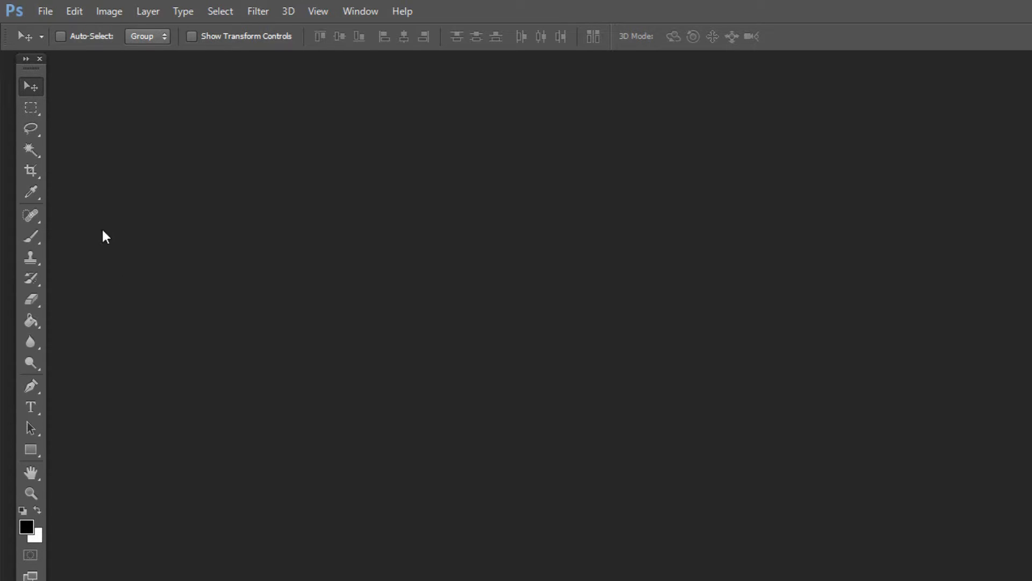
{"action": "left_click", "coordinate": [45, 11]}
{"action": "left_click", "coordinate": [48, 28]}
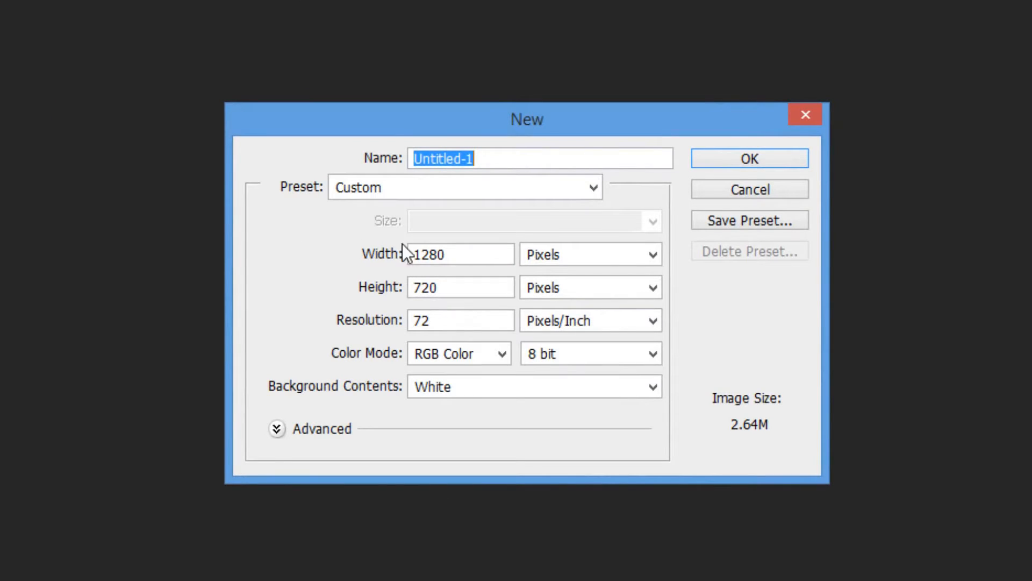
{"action": "left_click", "coordinate": [467, 252]}
{"action": "left_click_drag", "start_coordinate": [467, 252], "coordinate": [370, 240]}
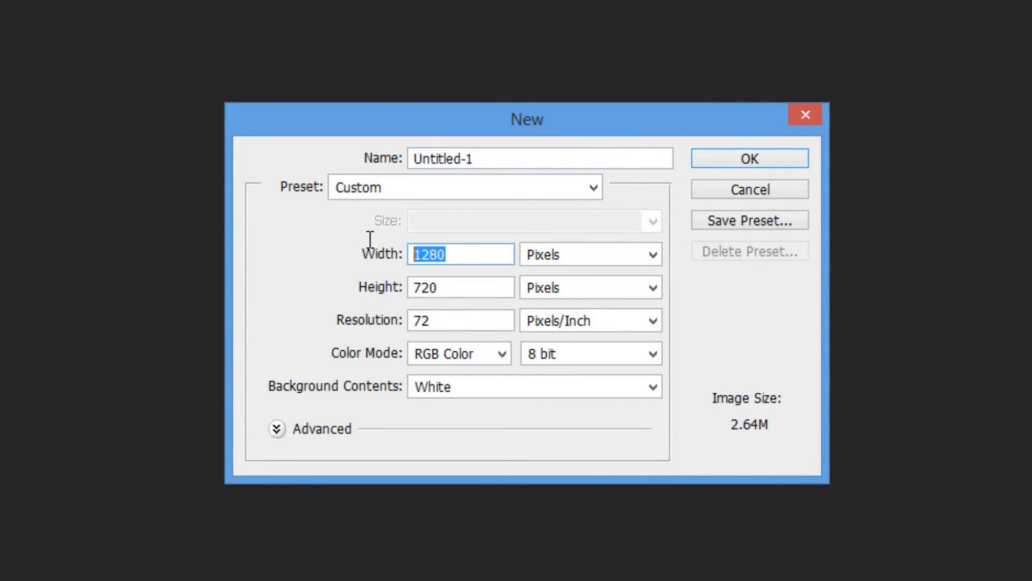
{"action": "left_click", "coordinate": [475, 288]}
{"action": "left_click_drag", "start_coordinate": [475, 289], "coordinate": [379, 287]}
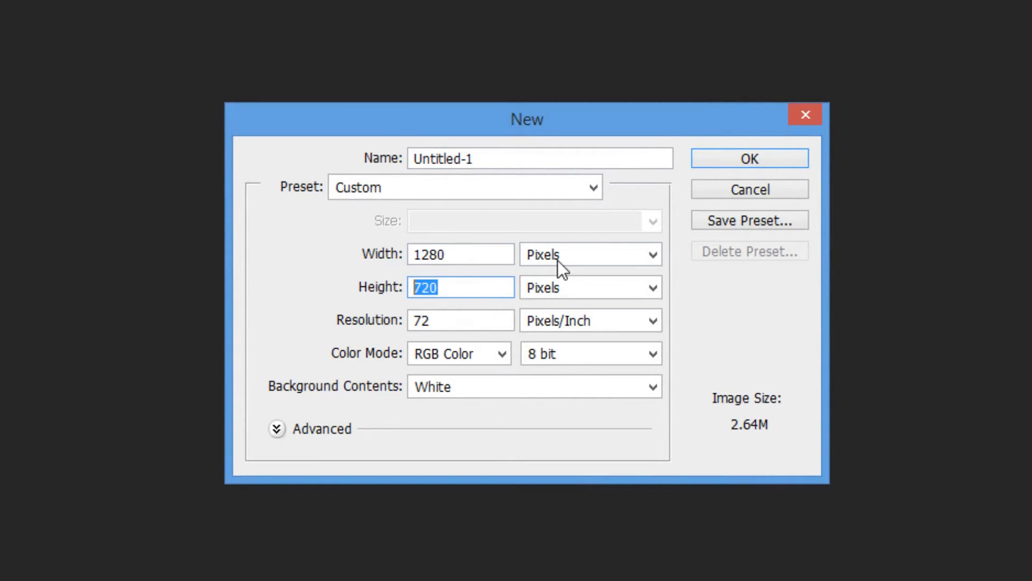
{"action": "left_click", "coordinate": [543, 258]}
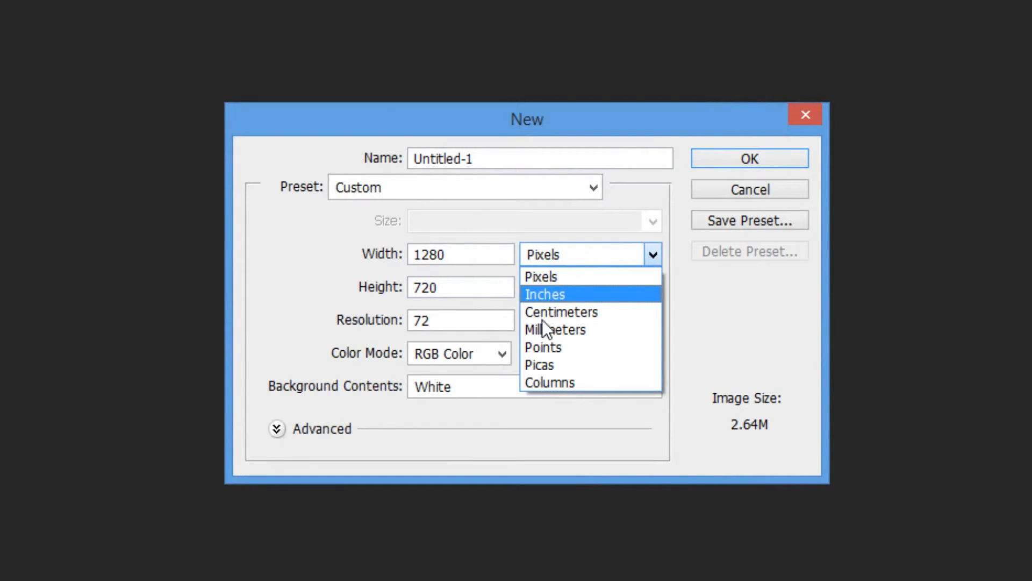
{"action": "left_click", "coordinate": [535, 279]}
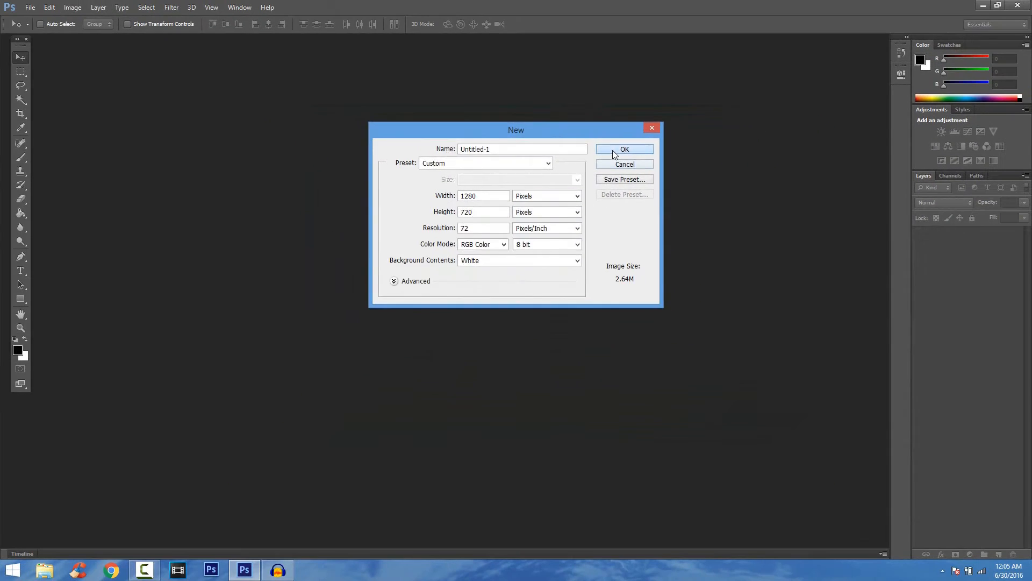
{"action": "left_click", "coordinate": [614, 152]}
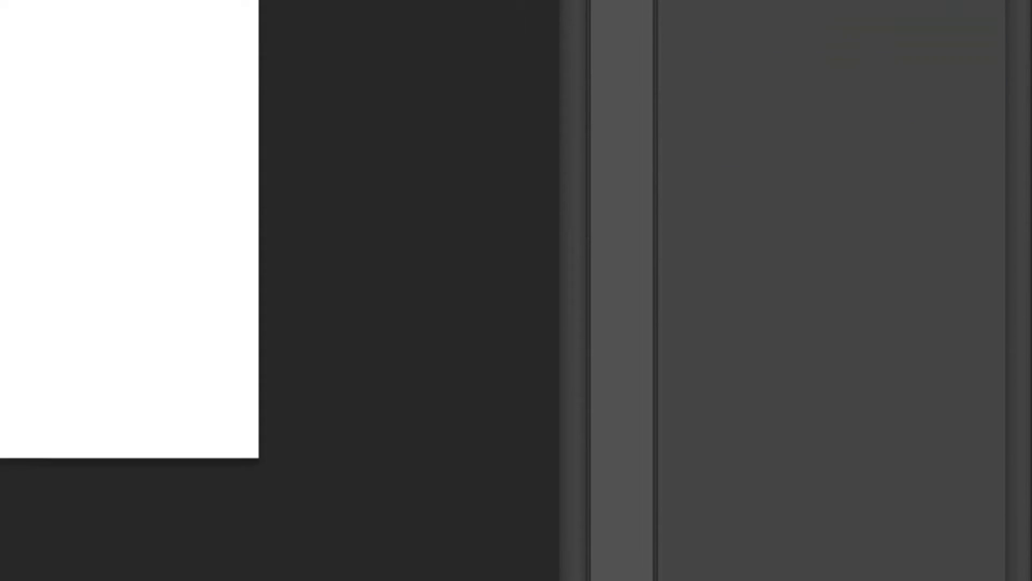
Add a new layer above the background and choose the Paint Bucket tool
{"action": "left_click", "coordinate": [928, 569]}
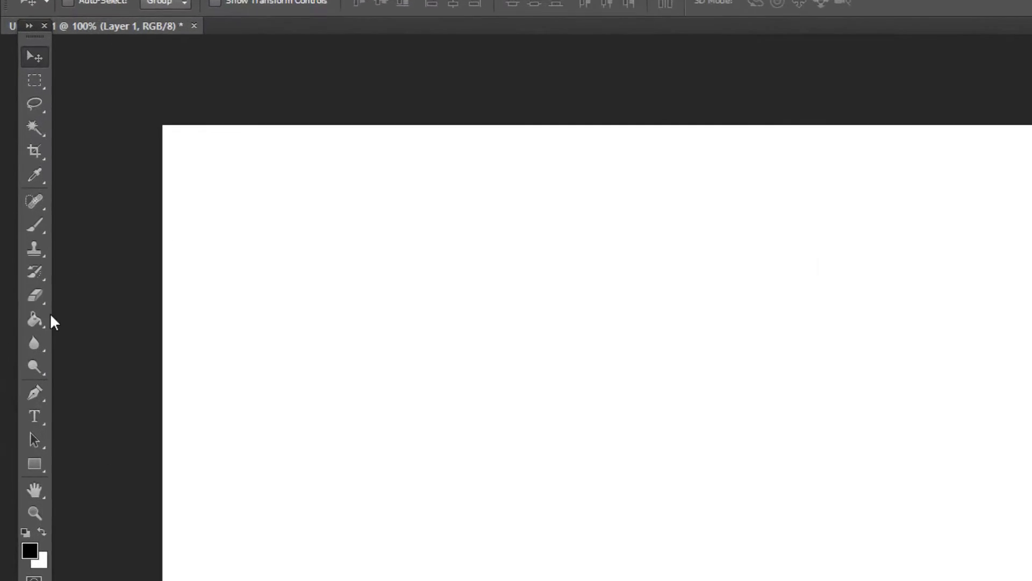
{"action": "key", "text": "shift+g"}
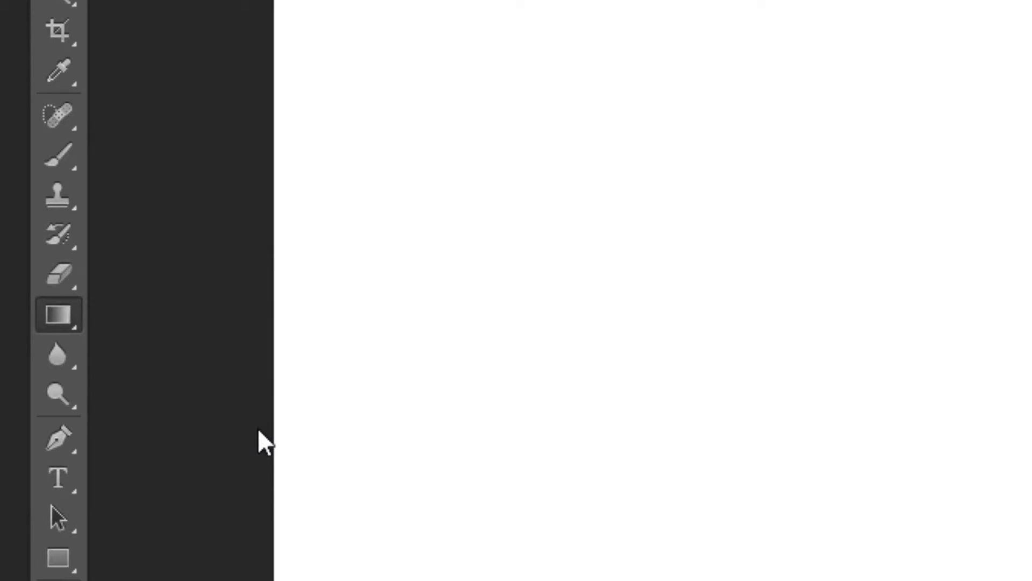
{"action": "left_click", "coordinate": [64, 329]}
{"action": "left_click_drag", "start_coordinate": [64, 329], "coordinate": [156, 350]}
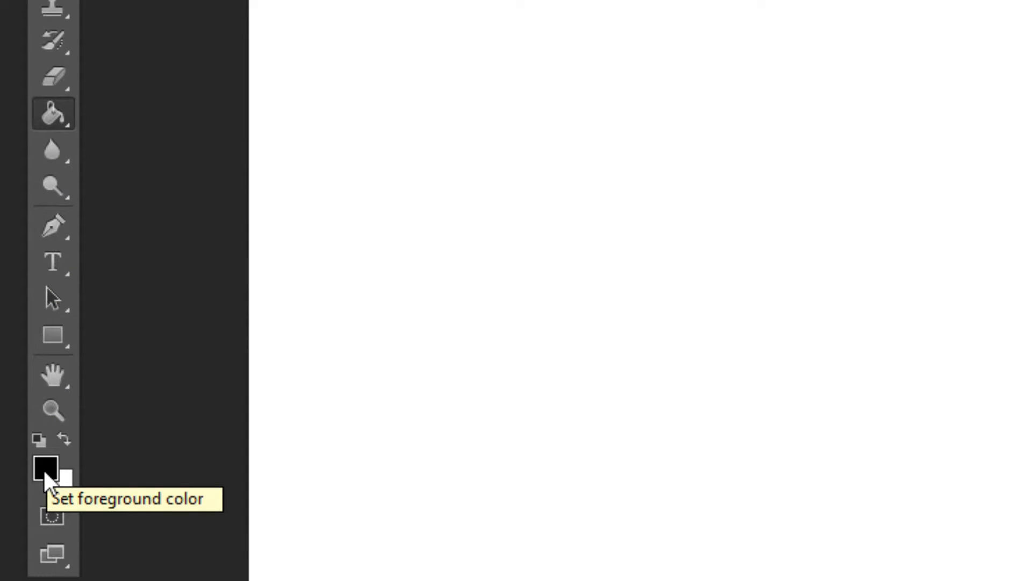
Set the foreground color to bright blue 06d9ff and fill the whole of Layer 1 with it
{"action": "left_click", "coordinate": [46, 468]}
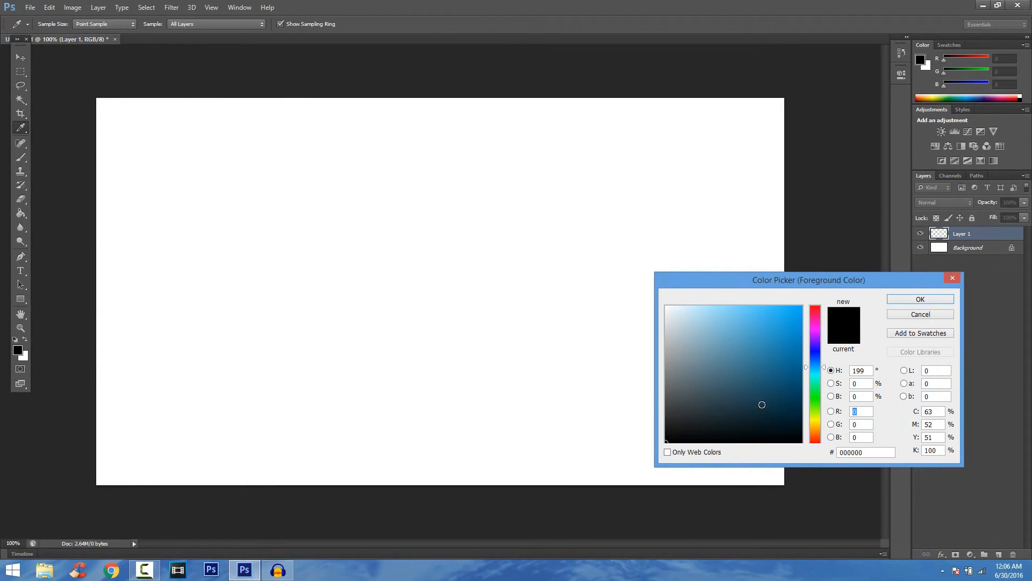
{"action": "left_click", "coordinate": [819, 407]}
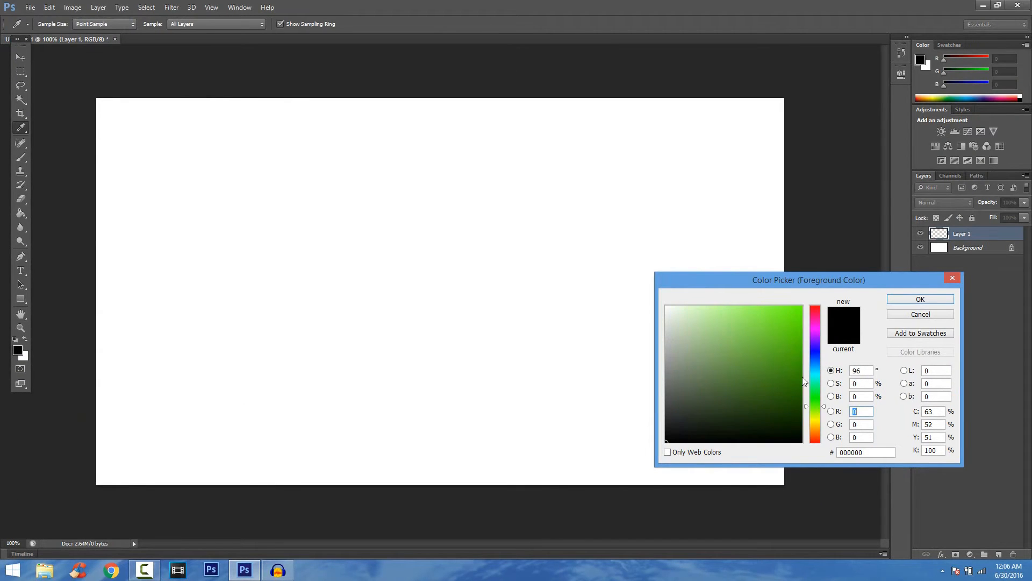
{"action": "left_click", "coordinate": [794, 360]}
{"action": "left_click_drag", "start_coordinate": [812, 411], "coordinate": [815, 442]}
{"action": "left_click", "coordinate": [769, 424]}
{"action": "left_click", "coordinate": [774, 412]}
{"action": "mouse_move", "coordinate": [815, 402]}
{"action": "left_mouse_down"}
{"action": "mouse_move", "coordinate": [815, 315]}
{"action": "mouse_move", "coordinate": [813, 370]}
{"action": "left_mouse_up"}
{"action": "left_click", "coordinate": [799, 306]}
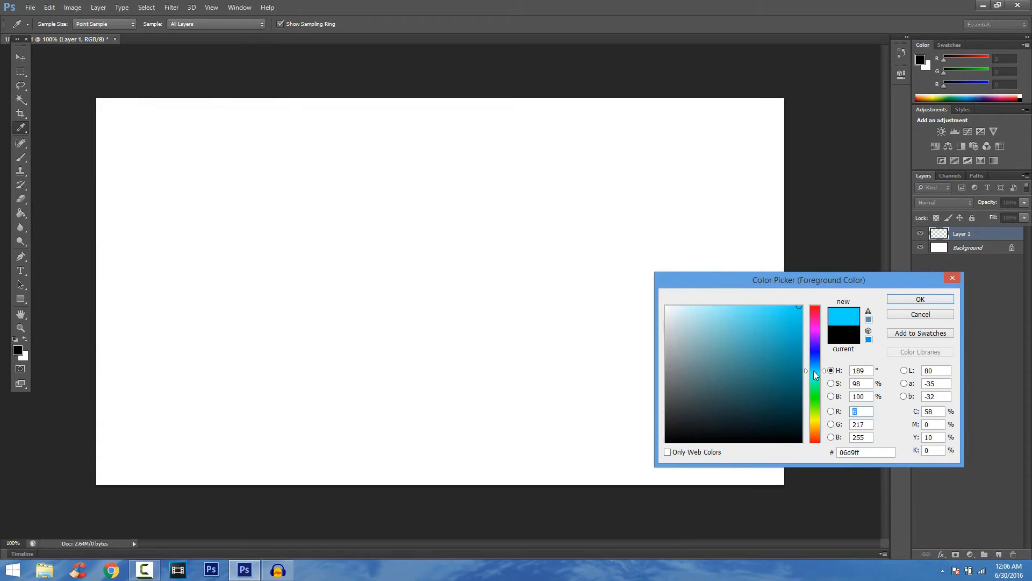
{"action": "left_click", "coordinate": [905, 300]}
{"action": "key", "text": "g"}
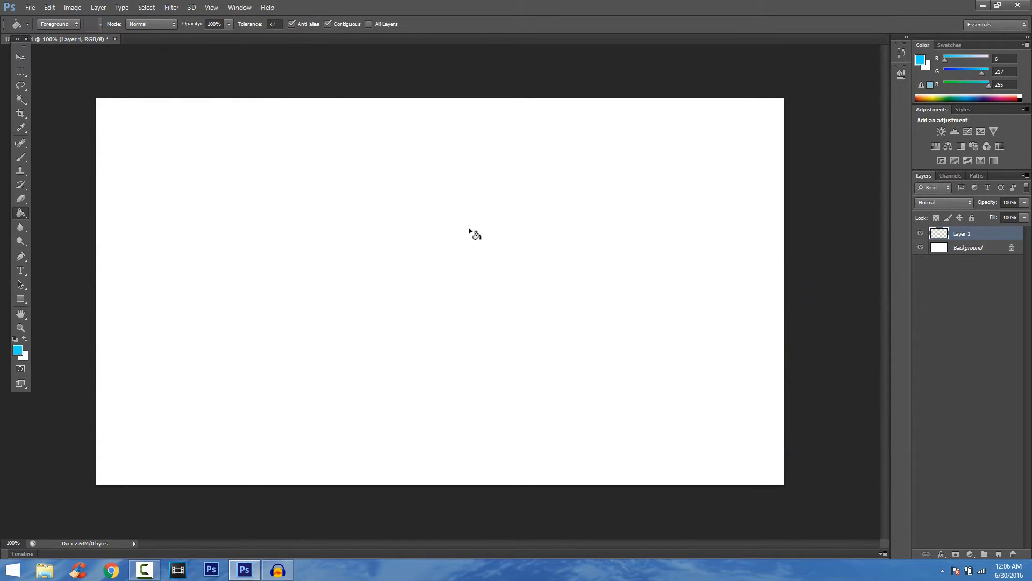
{"action": "left_click", "coordinate": [469, 229]}
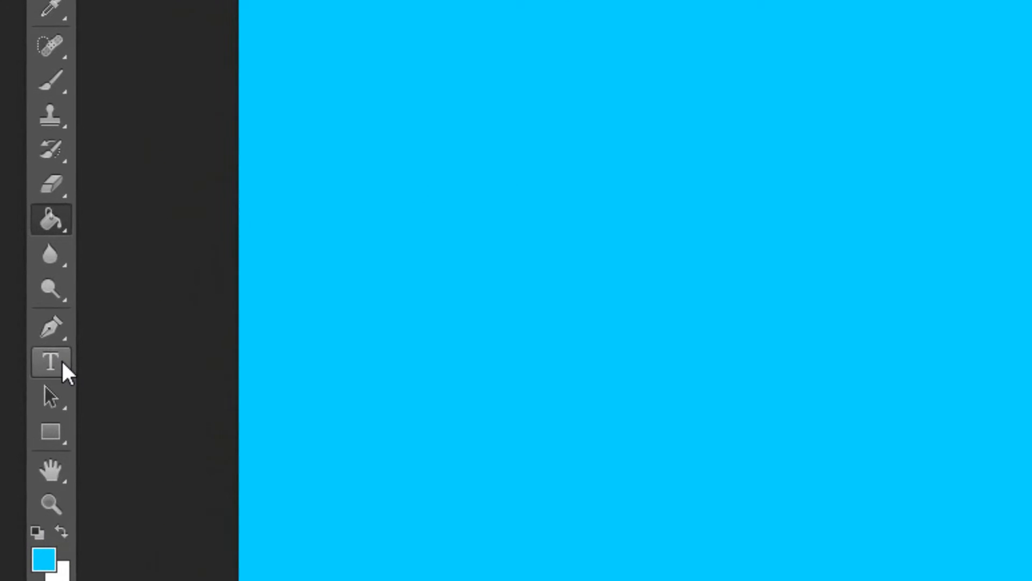
Start a line of text in the upper middle of the blue canvas with the Type tool
{"action": "left_click", "coordinate": [61, 360]}
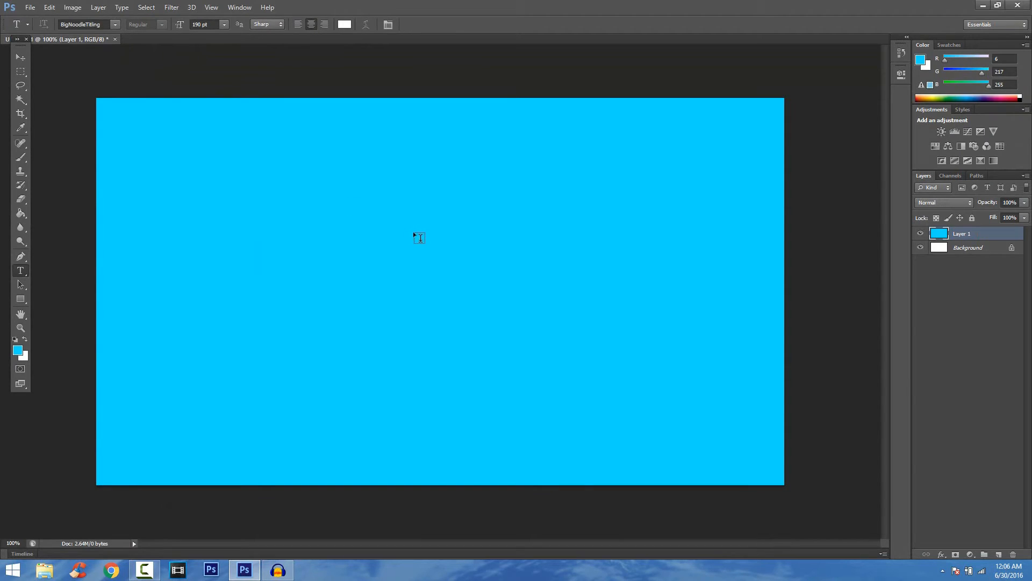
{"action": "left_click", "coordinate": [437, 253]}
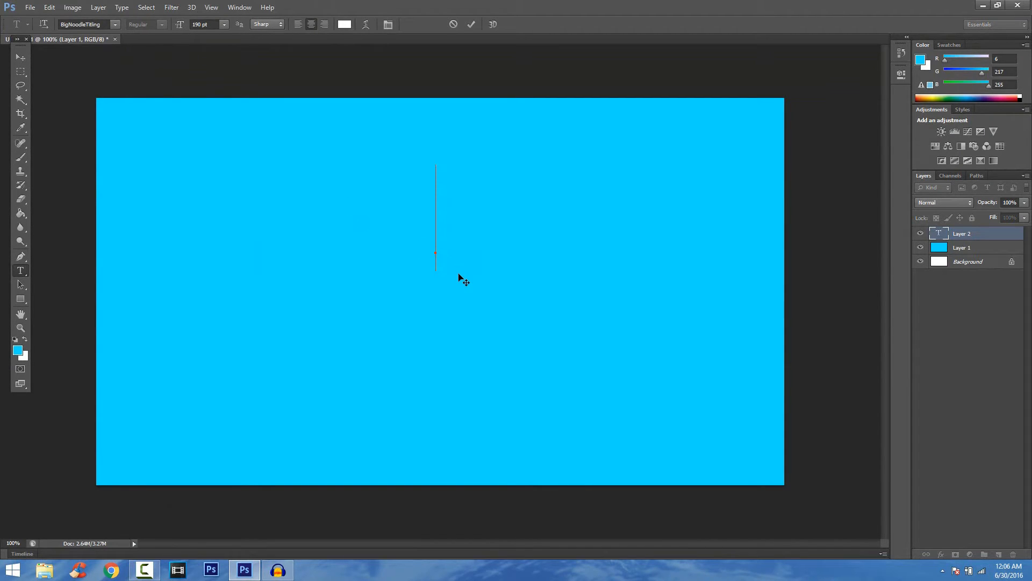
{"action": "type", "text": "TEST"}
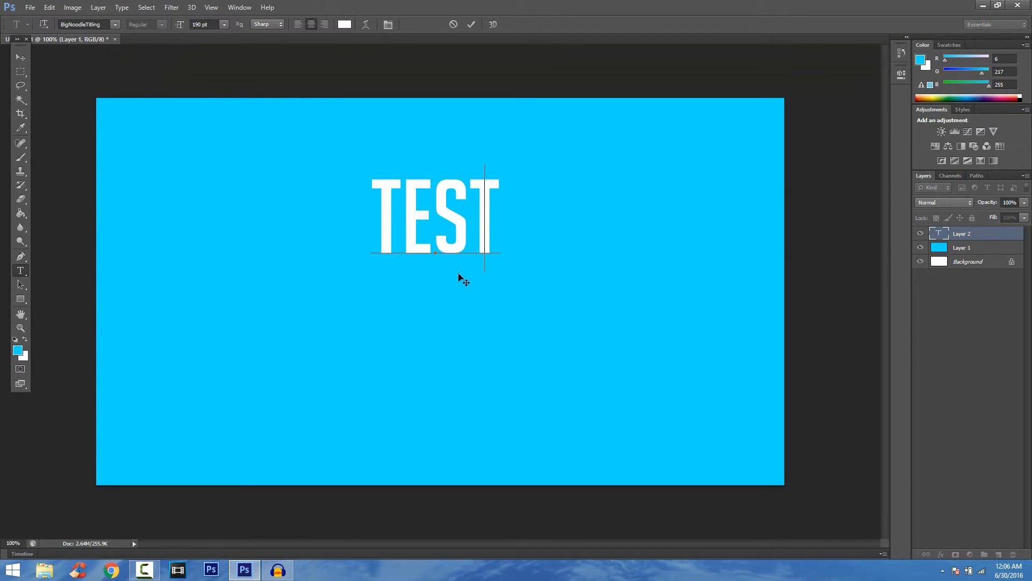
{"action": "key", "text": "BackSpace"}
{"action": "key", "text": "BackSpace"}
{"action": "key", "text": "BackSpace"}
{"action": "key", "text": "BackSpace"}
Enter HOW TO USE as the first title line and commit the text
{"action": "type", "text": "HOW TO USE"}
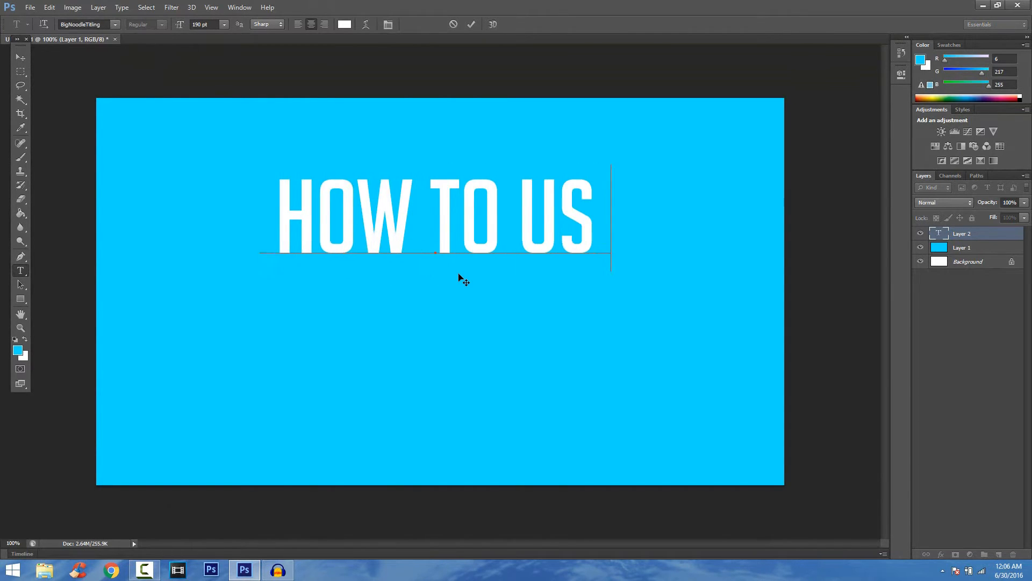
{"action": "left_click", "coordinate": [21, 58]}
Add a separate text line PHOTOSHOP CS6 and move it so that it sits centered just below HOW TO USE
{"action": "left_click", "coordinate": [28, 269]}
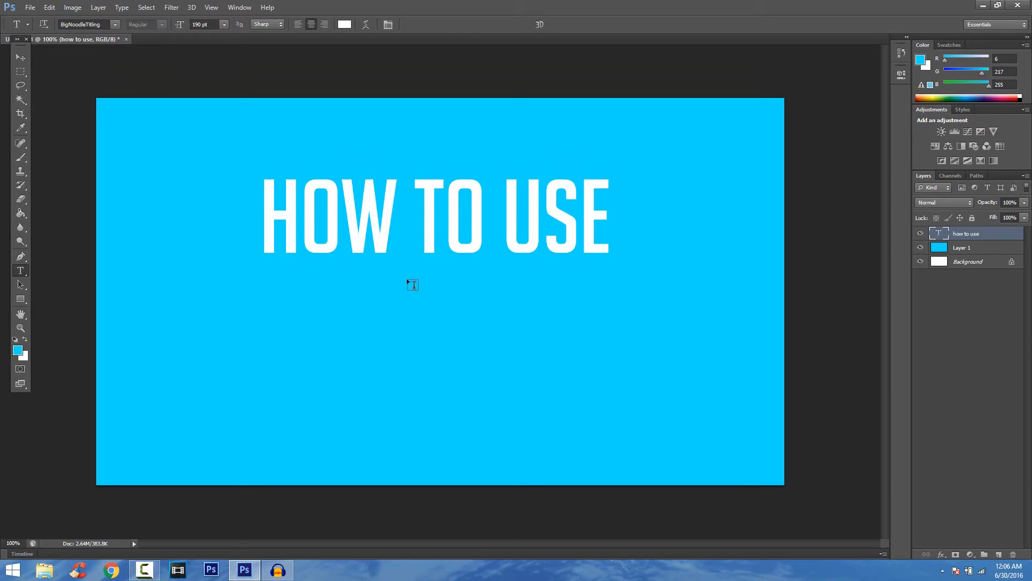
{"action": "left_click", "coordinate": [413, 327]}
{"action": "type", "text": "PHO"}
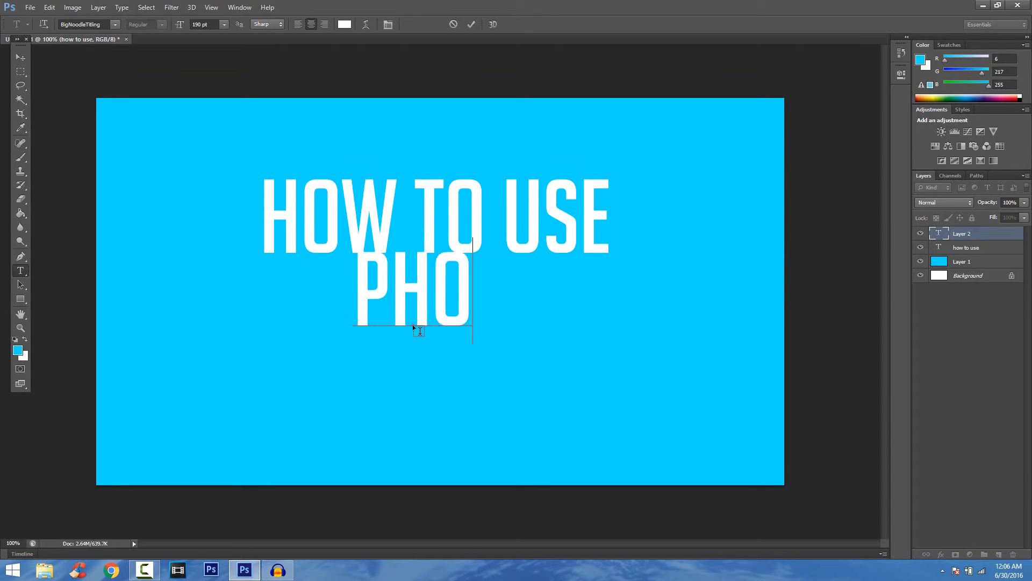
{"action": "type", "text": "TOSHOP CS6"}
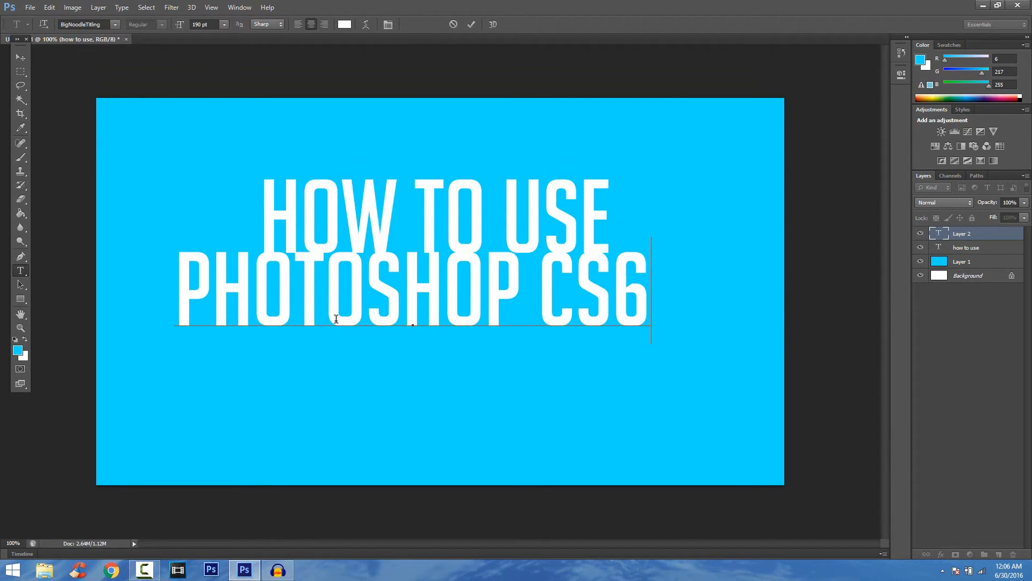
{"action": "left_click", "coordinate": [21, 57]}
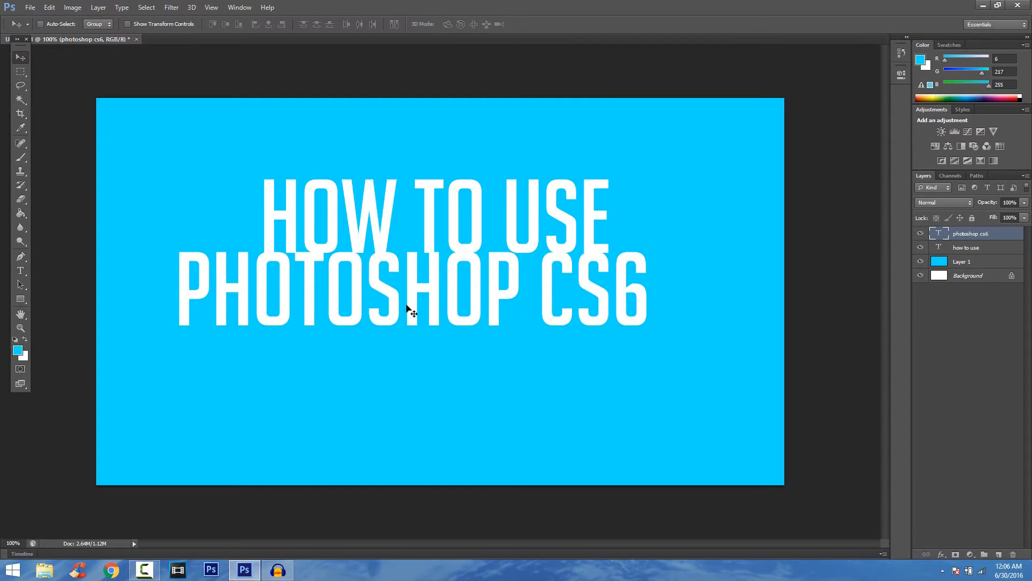
{"action": "left_click_drag", "start_coordinate": [415, 306], "coordinate": [443, 310]}
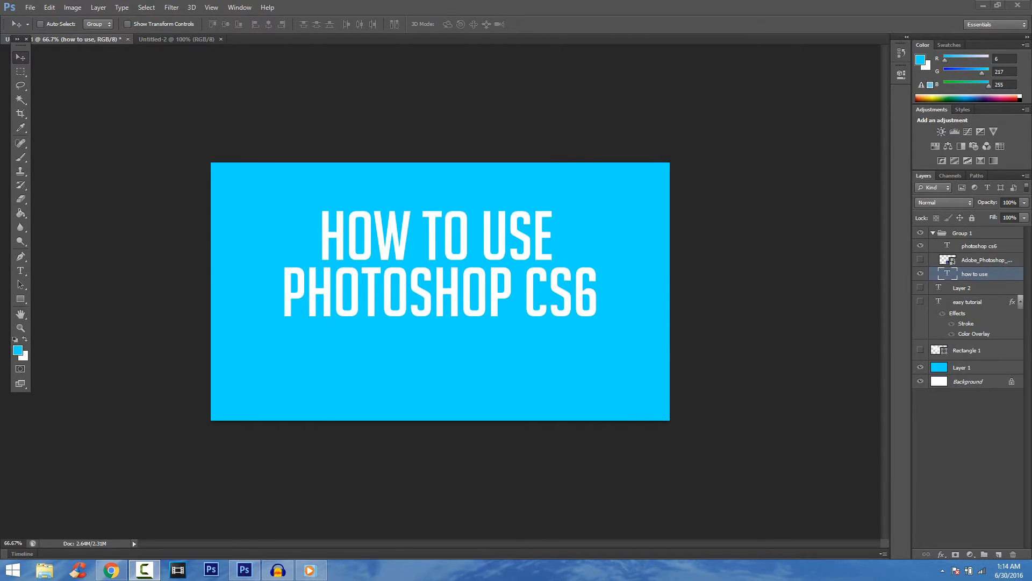
Select the HOW TO USE text and open its font size for editing
{"action": "left_click", "coordinate": [21, 271]}
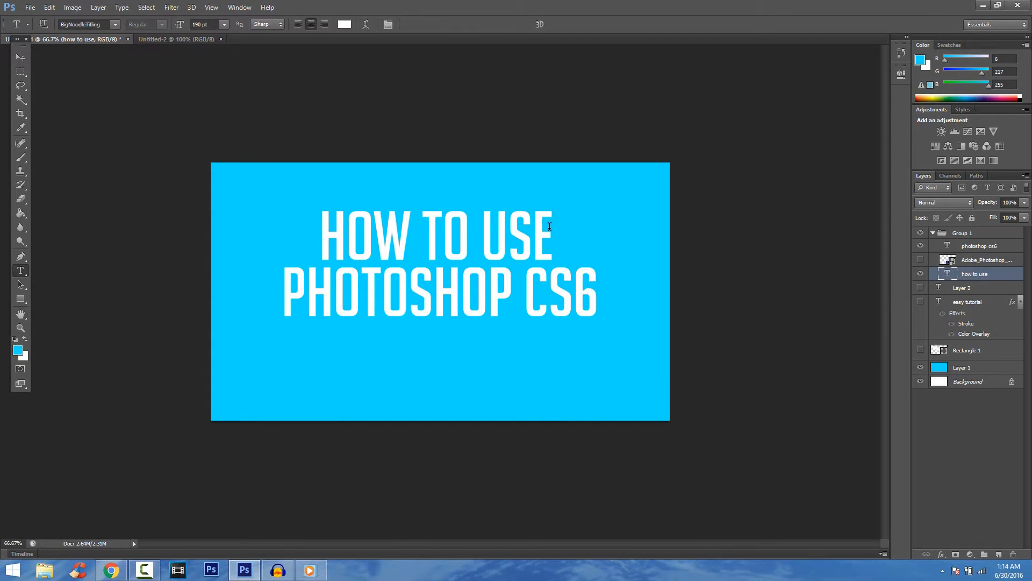
{"action": "left_click_drag", "start_coordinate": [549, 226], "coordinate": [319, 232]}
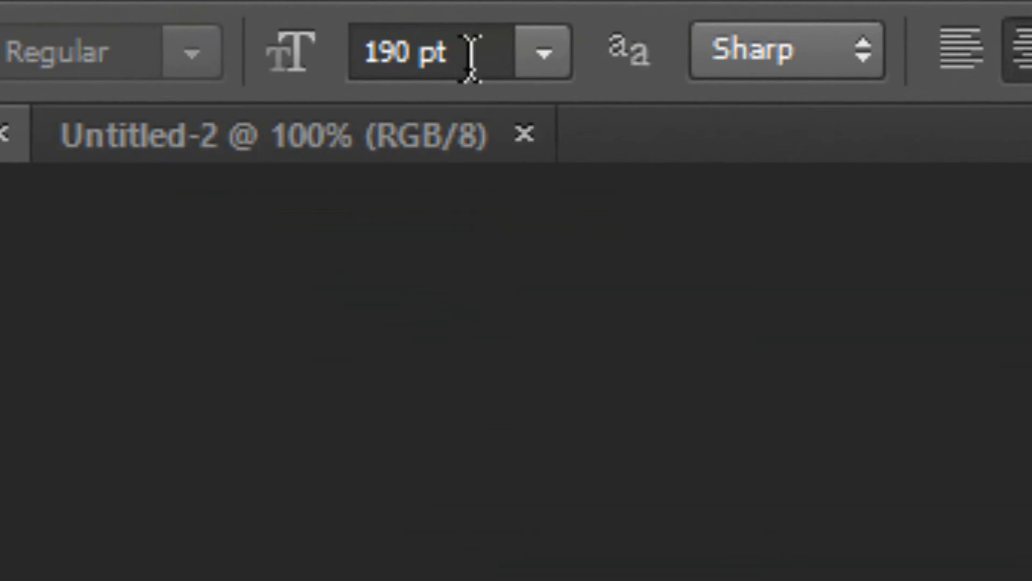
{"action": "left_click", "coordinate": [462, 73]}
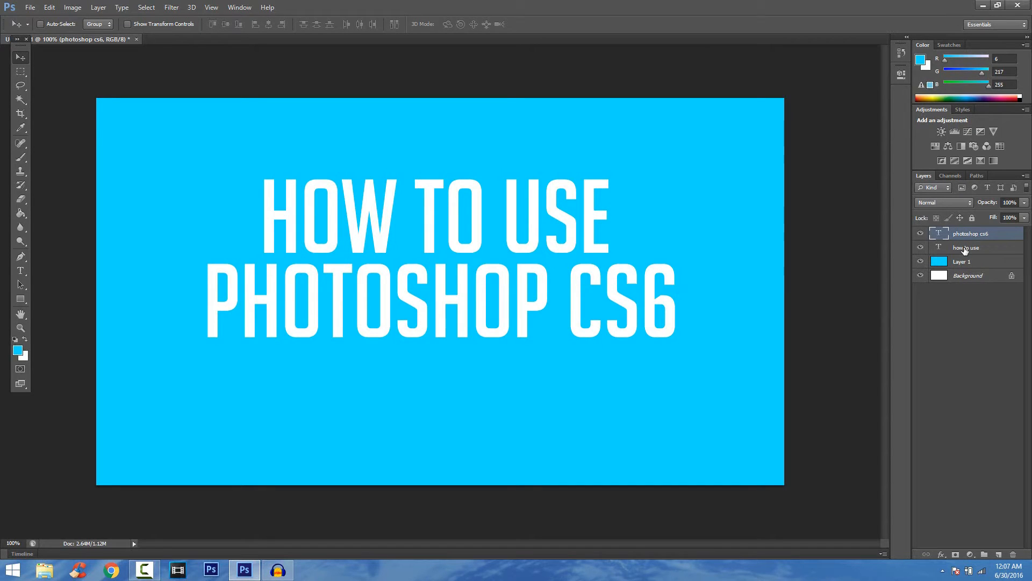
Add a black outside Stroke of 6 px to the "how to use" text layer through its blending options
{"action": "left_click", "coordinate": [965, 249]}
{"action": "right_click", "coordinate": [964, 249]}
{"action": "left_click", "coordinate": [882, 144]}
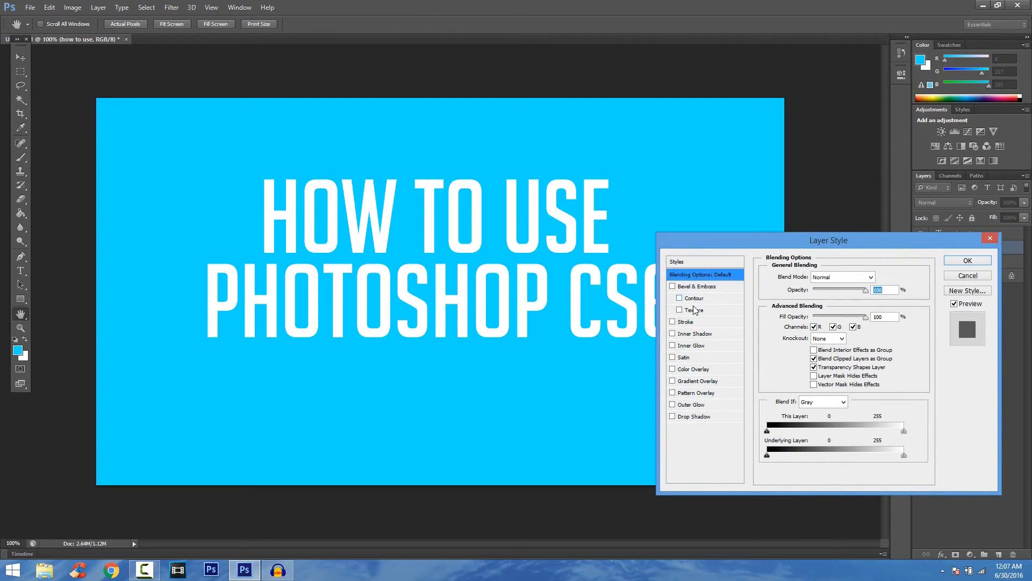
{"action": "left_click", "coordinate": [672, 322]}
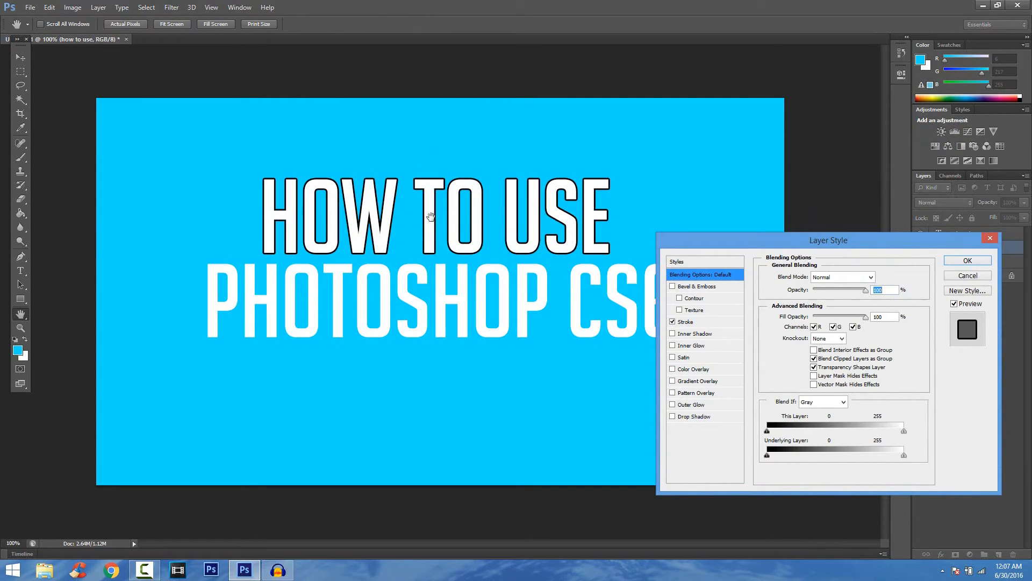
{"action": "left_click", "coordinate": [696, 323]}
{"action": "left_click_drag", "start_coordinate": [807, 276], "coordinate": [809, 280]}
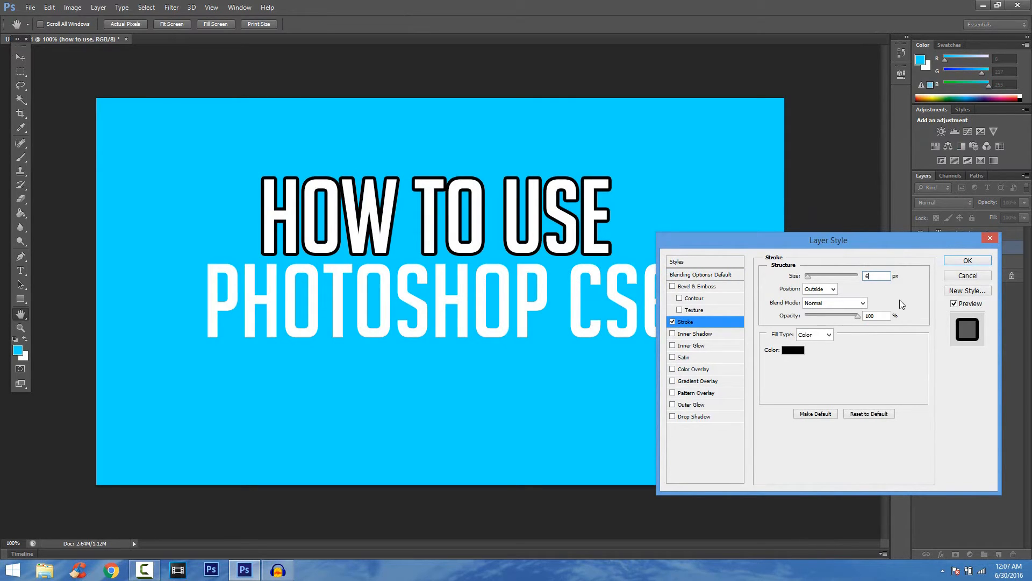
Enable a Color Overlay on the "how to use" layer and pick dark blue 13094e as its color
{"action": "left_click", "coordinate": [688, 371]}
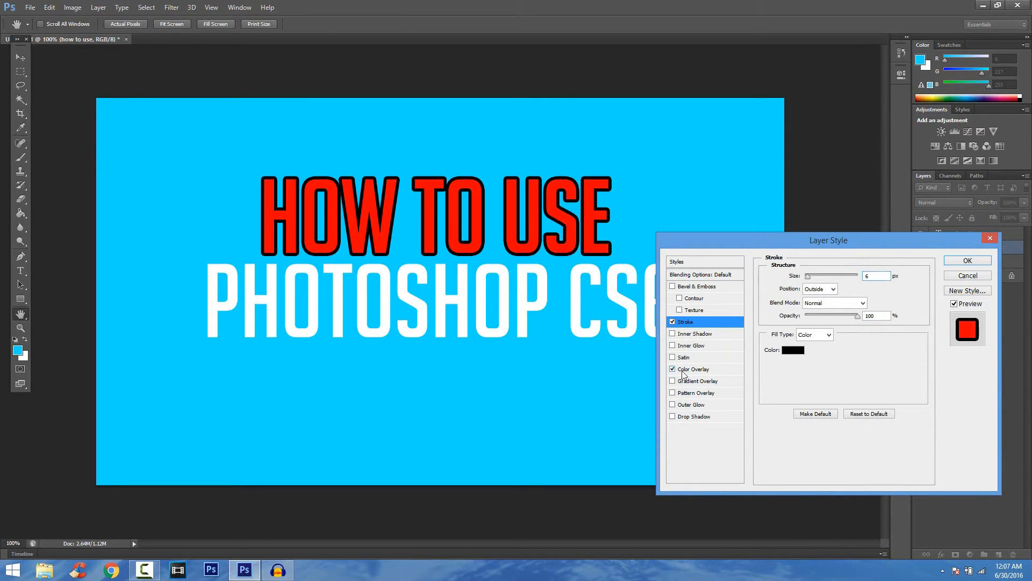
{"action": "left_click", "coordinate": [884, 278]}
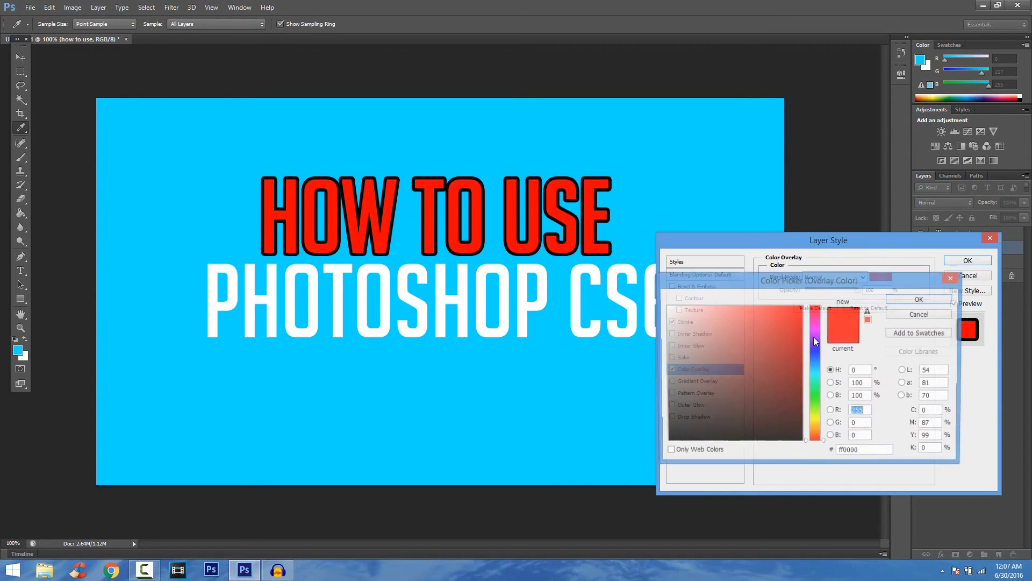
{"action": "left_click", "coordinate": [815, 348]}
{"action": "left_click", "coordinate": [786, 353]}
{"action": "left_click_drag", "start_coordinate": [786, 352], "coordinate": [787, 400]}
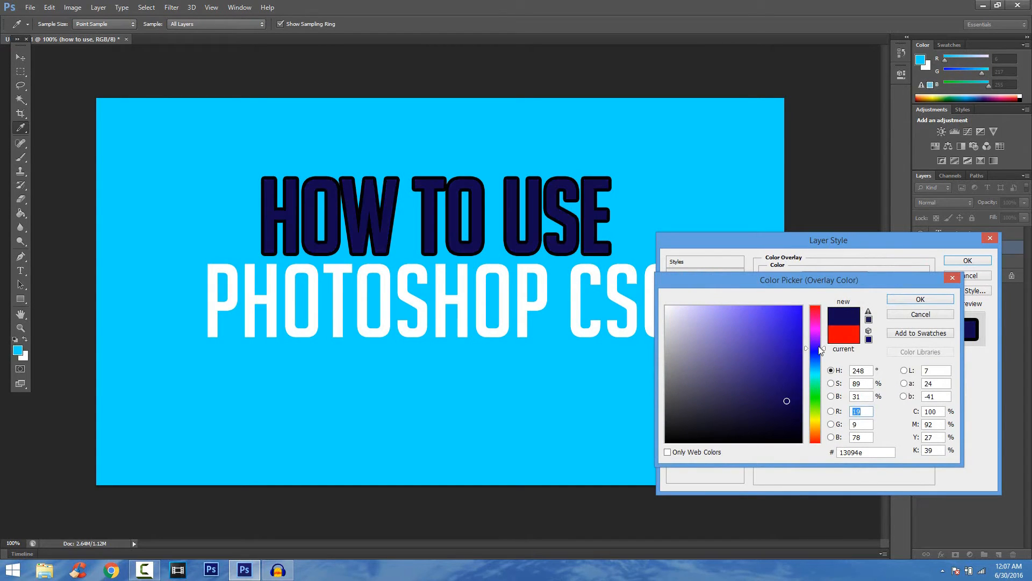